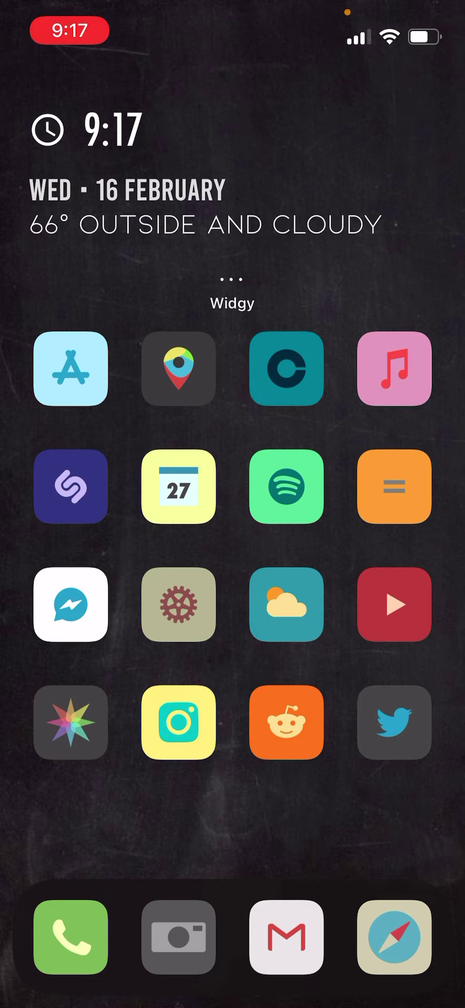
left_click(395, 368)
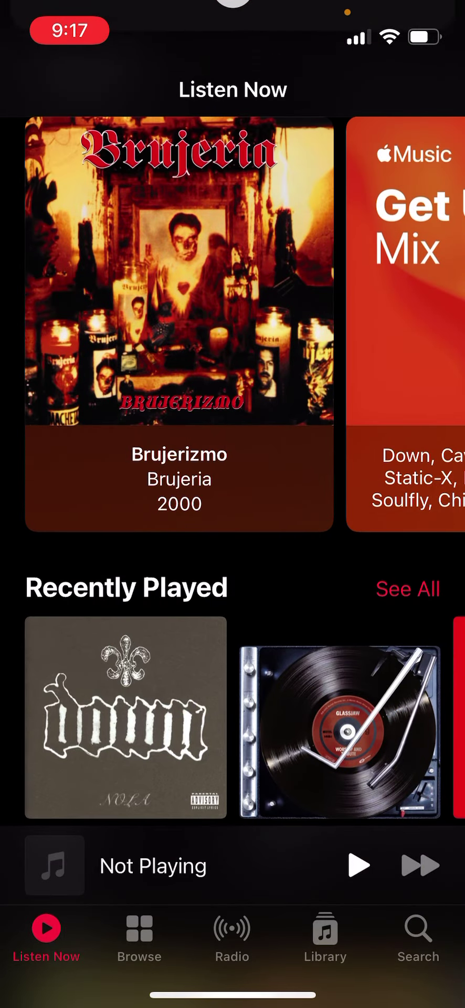
left_click_drag(233, 994, 232, 551)
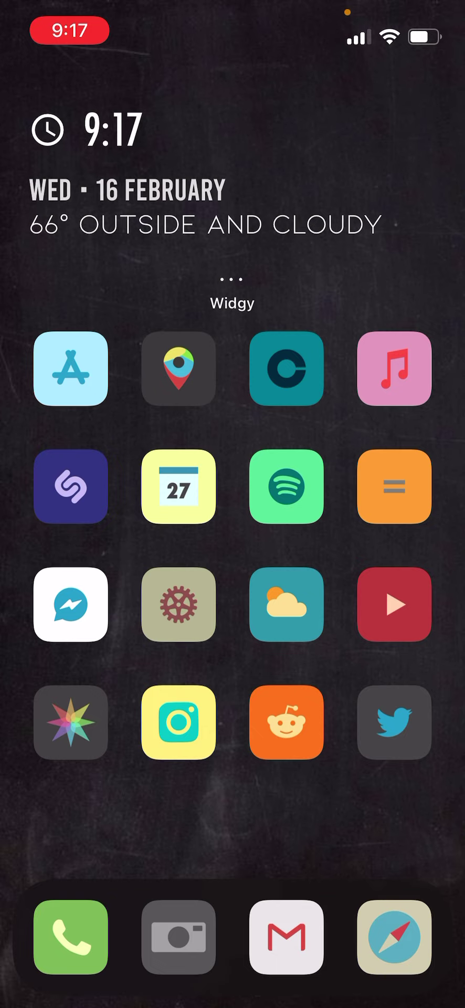
left_click(286, 604)
left_click_drag(233, 994, 233, 551)
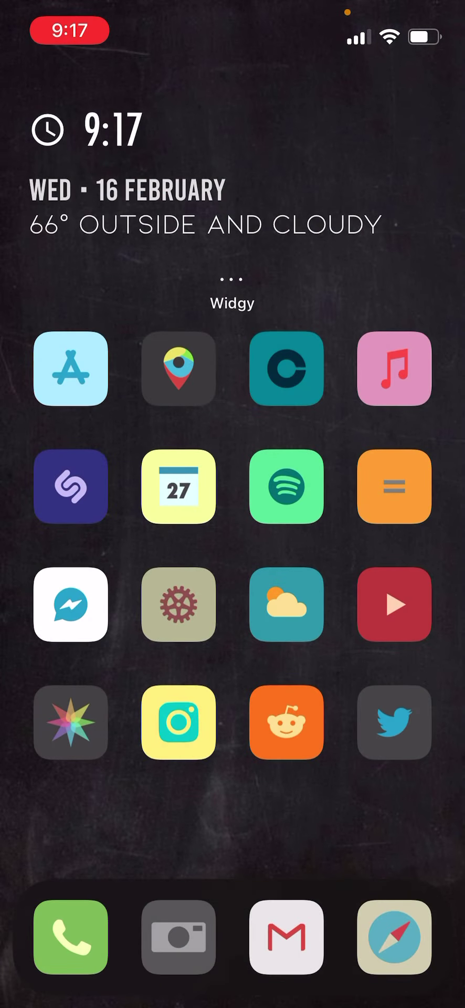